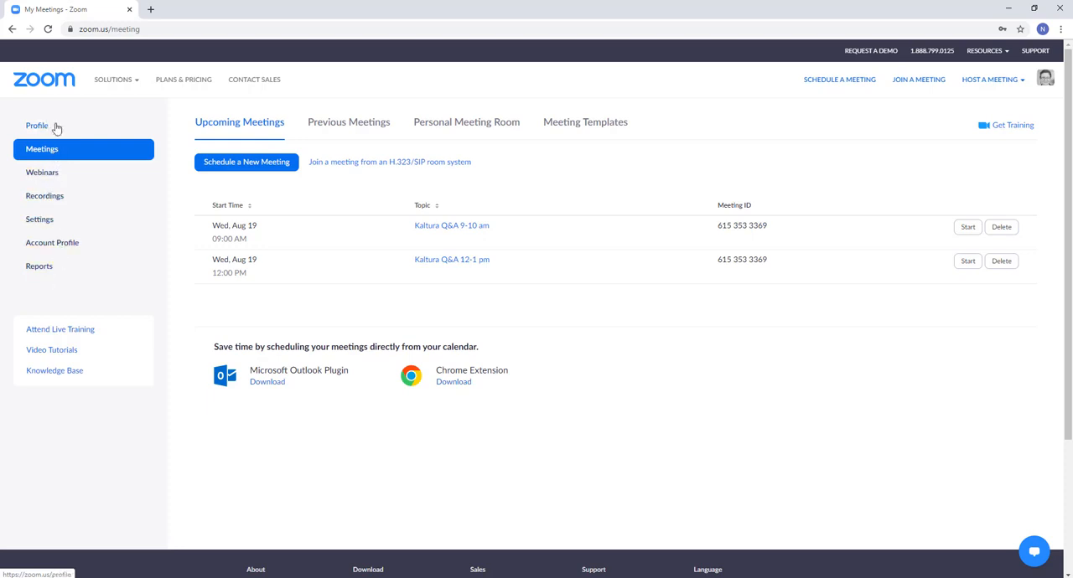
# Open the profile page and reveal the full personal meeting link.
pyautogui.click(49, 129)
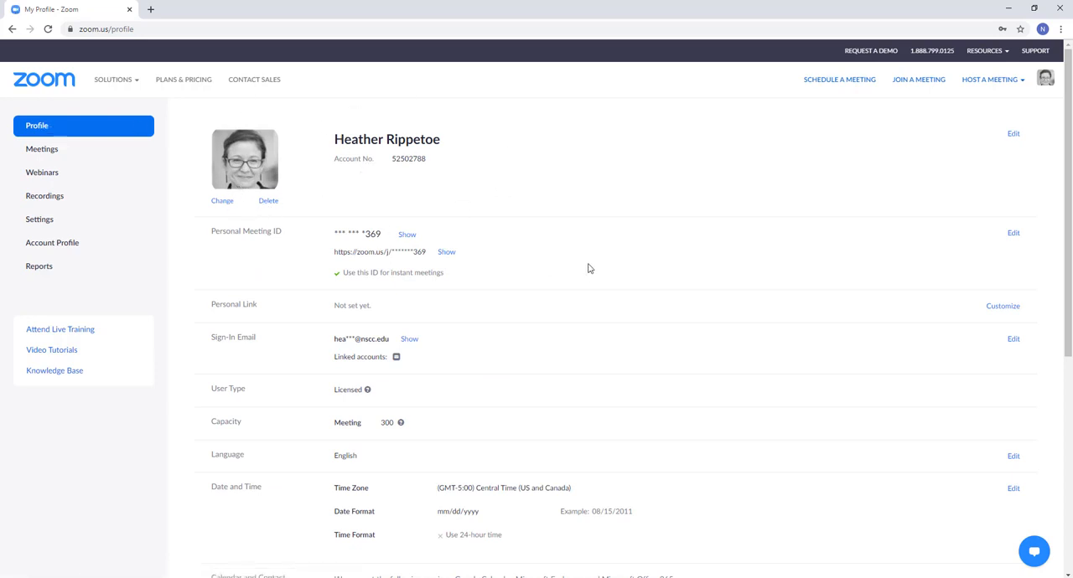
pyautogui.moveTo(198, 233); pyautogui.dragTo(285, 236)
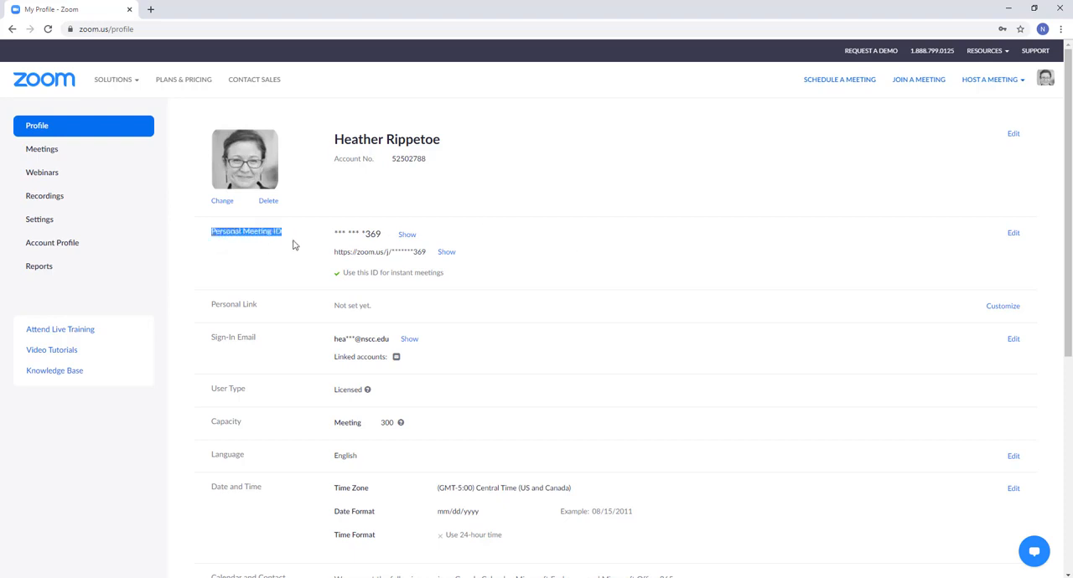
pyautogui.click(501, 279)
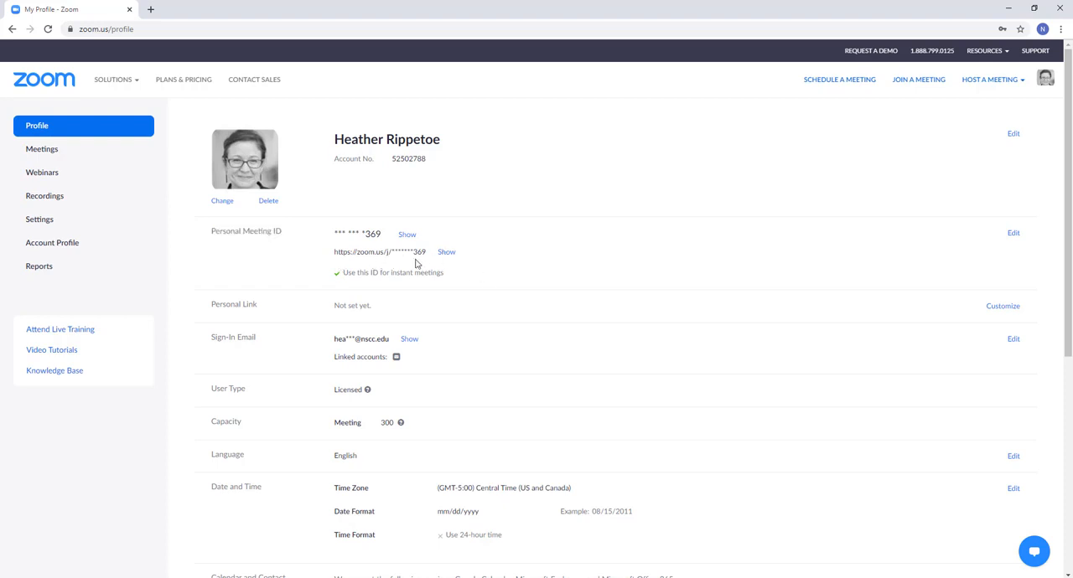
pyautogui.click(447, 254)
# Open the Personal Meeting ID for editing and save it with its use for instant meetings selected.
pyautogui.click(1011, 237)
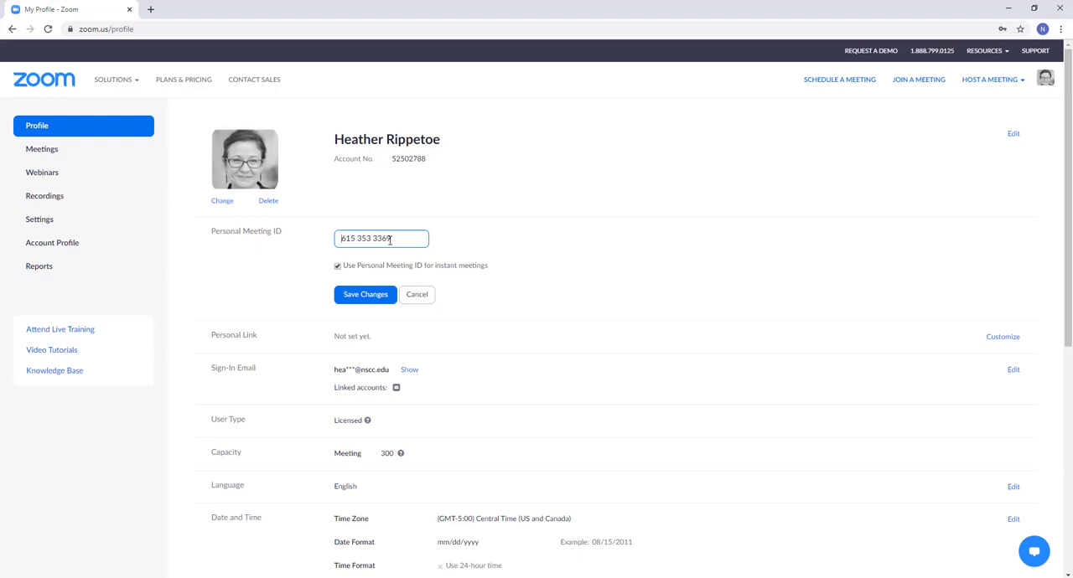
pyautogui.click(529, 225)
pyautogui.click(363, 294)
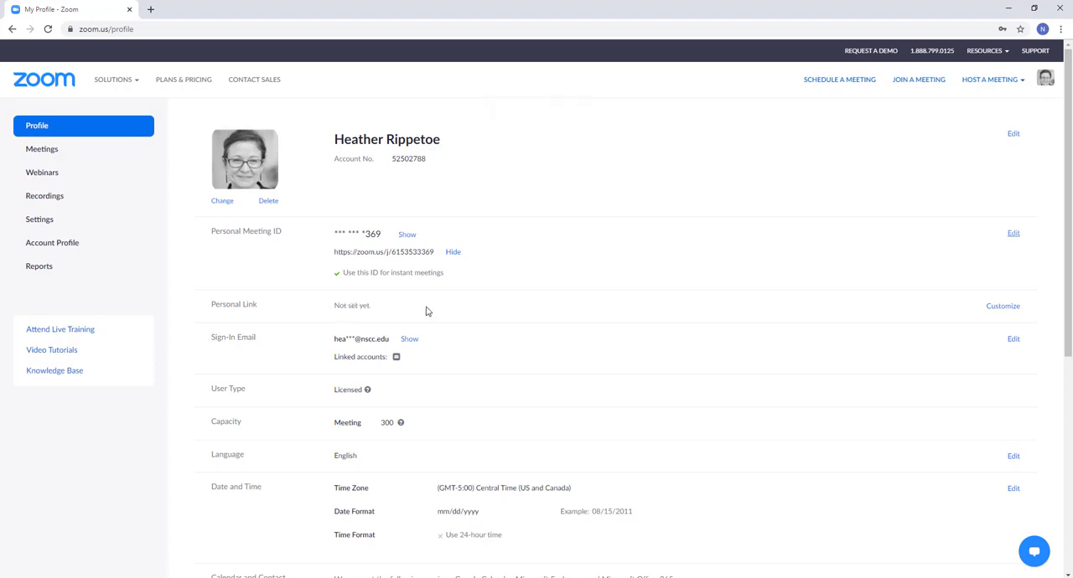
# Customize the Personal Link using the account holder's full name as one lowercase word, and save it.
pyautogui.click(999, 311)
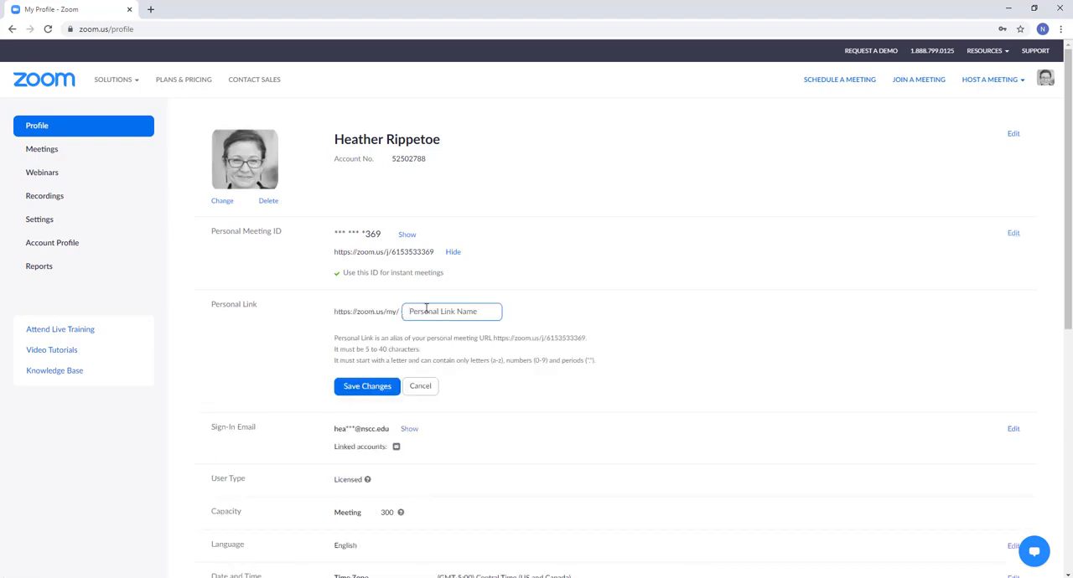
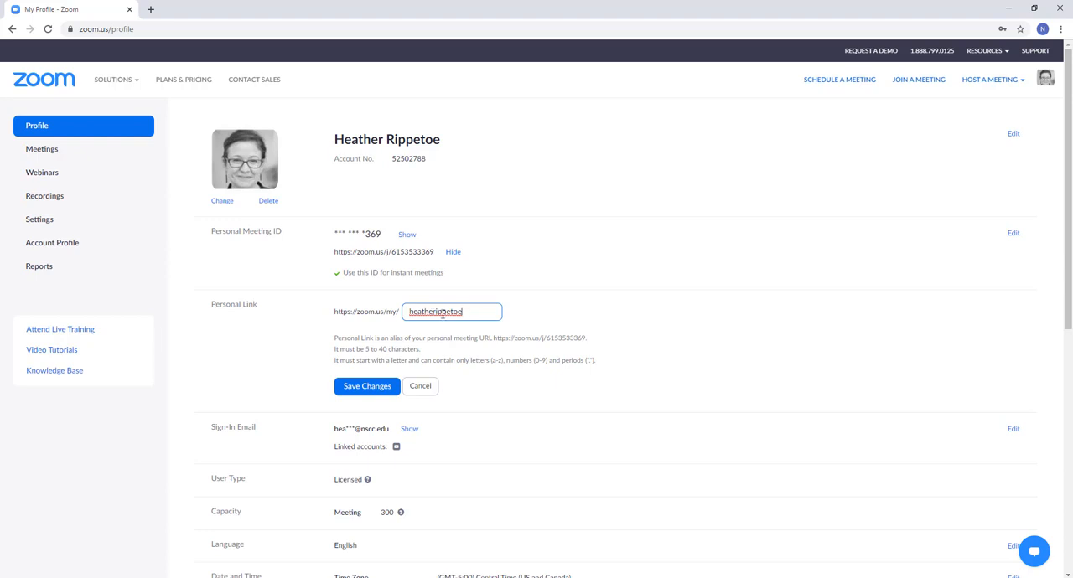
pyautogui.click(370, 388)
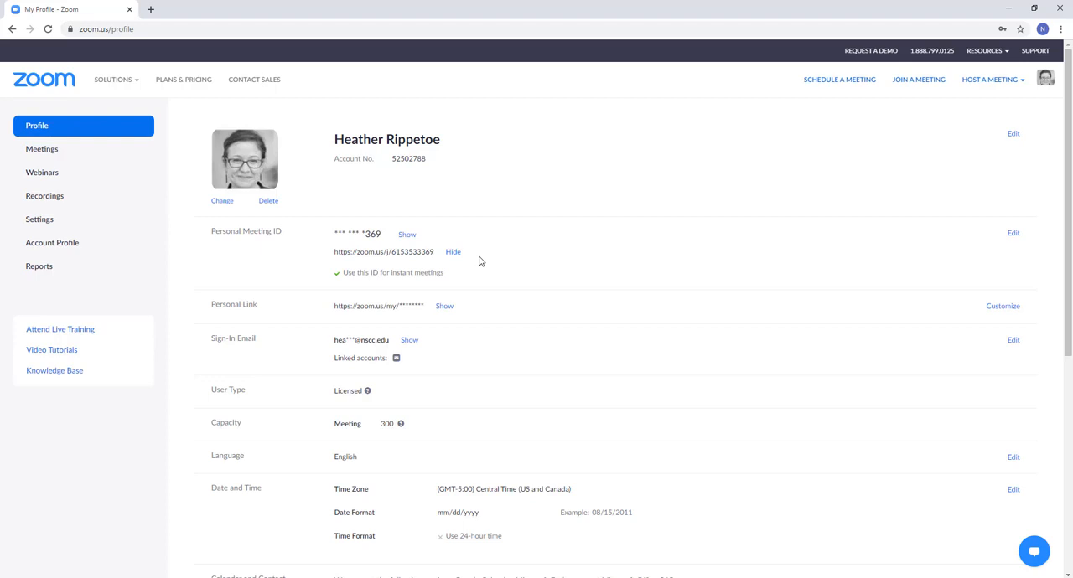
# Open the Personal Meeting Room's details from the meetings page and start editing its settings.
pyautogui.click(47, 150)
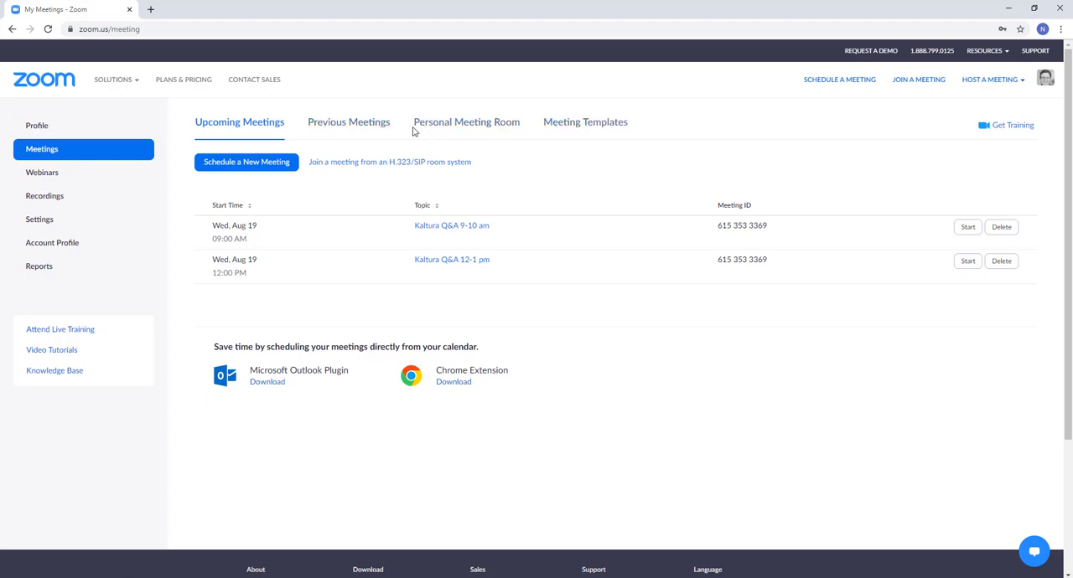
pyautogui.click(452, 125)
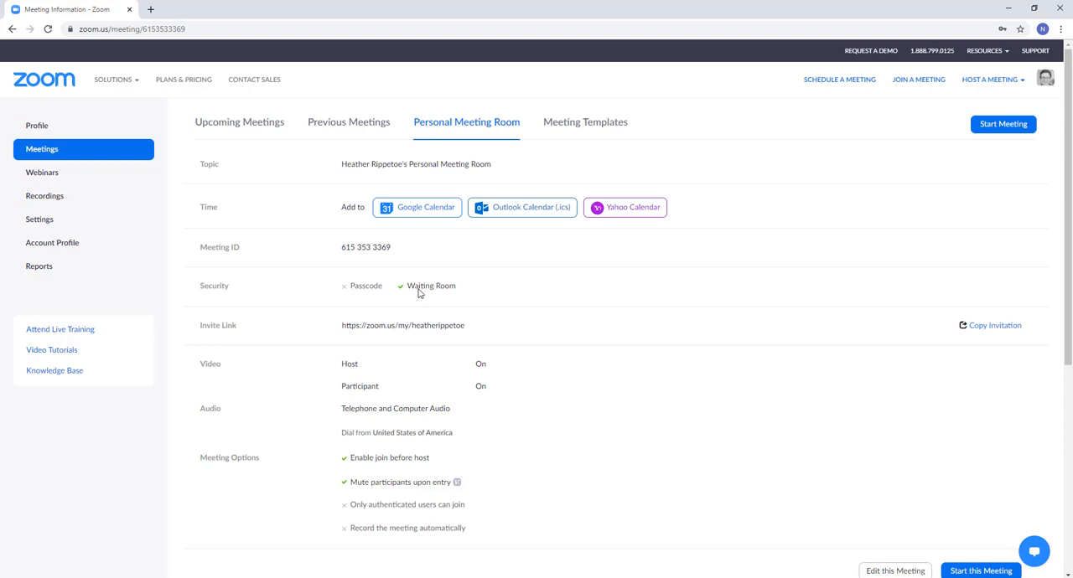
pyautogui.scroll(-2, 587, 320)
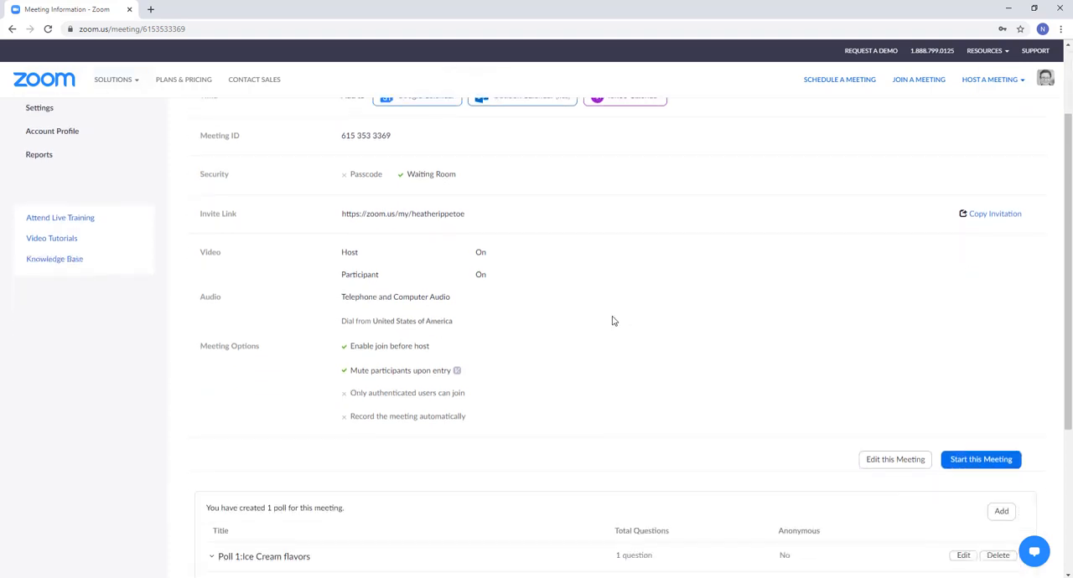
pyautogui.scroll(-2, 612, 321)
pyautogui.click(907, 353)
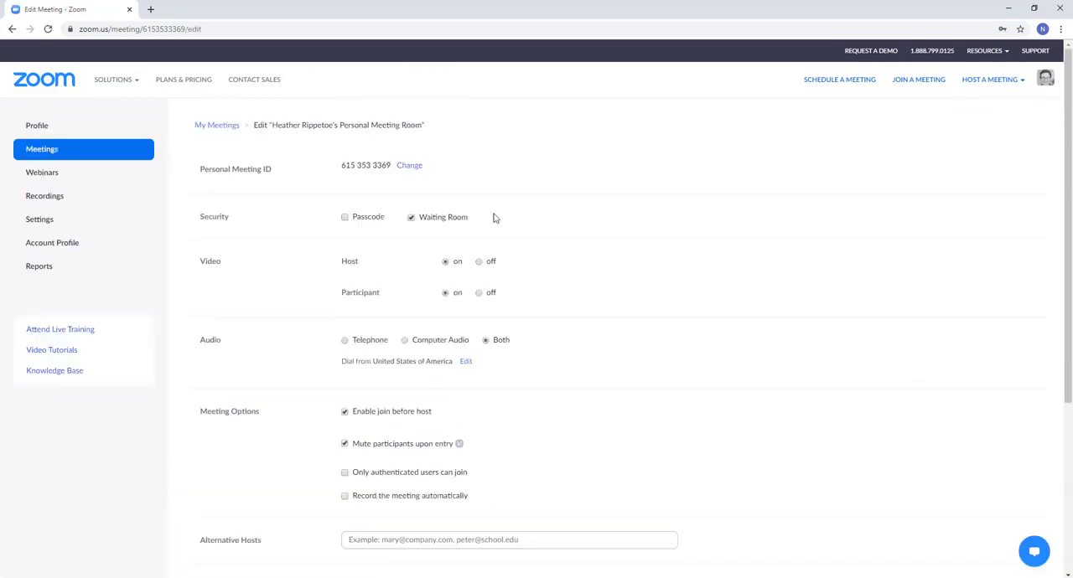
# Review the Personal Meeting Room's security, video, audio and meeting options, and save them with Passcode off and Waiting Room on.
pyautogui.click(344, 217)
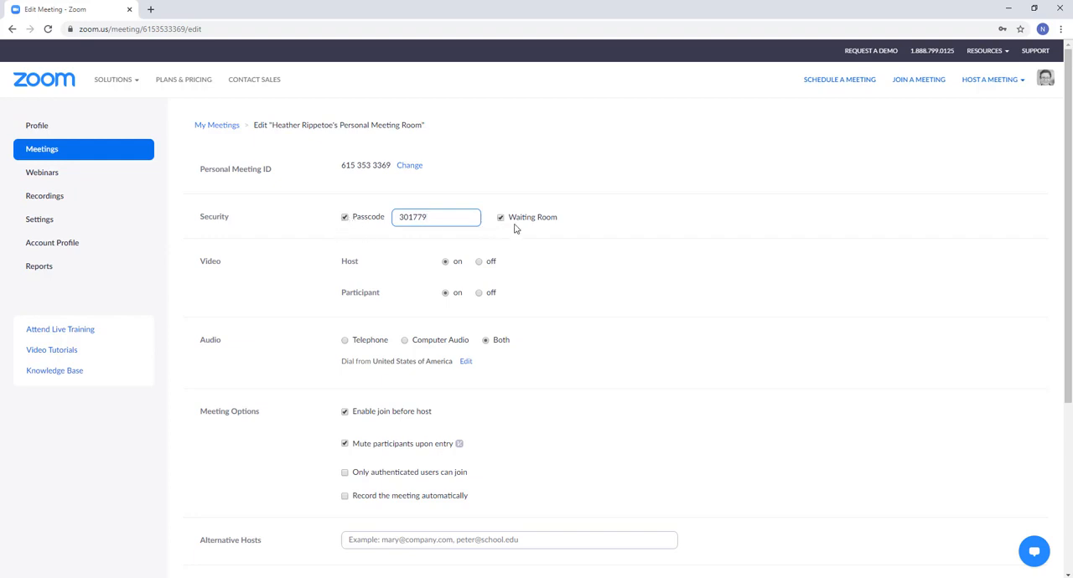
pyautogui.click(345, 218)
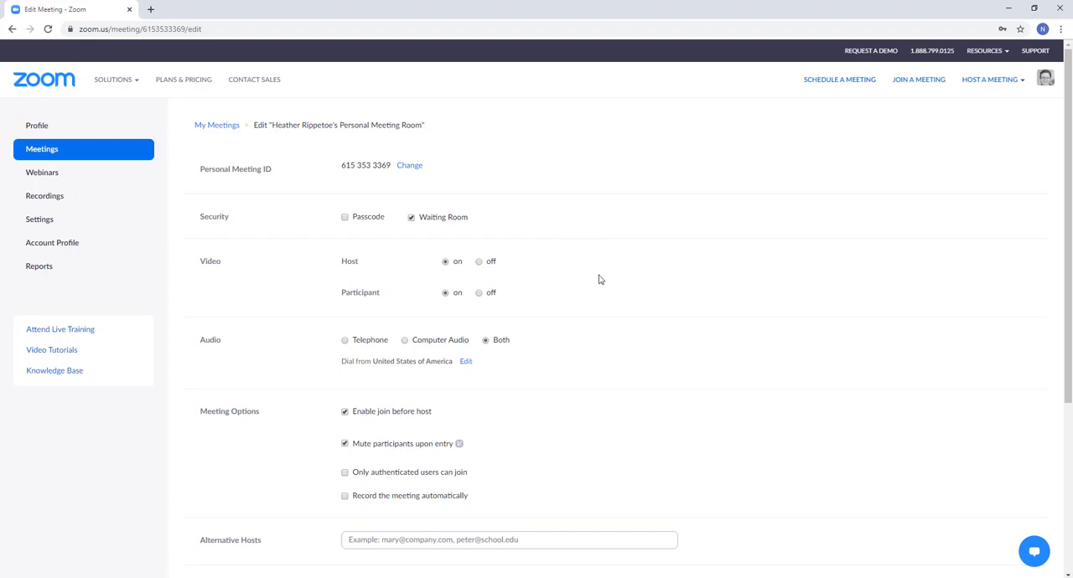
pyautogui.scroll(-1, 591, 295)
pyautogui.scroll(-2, 567, 372)
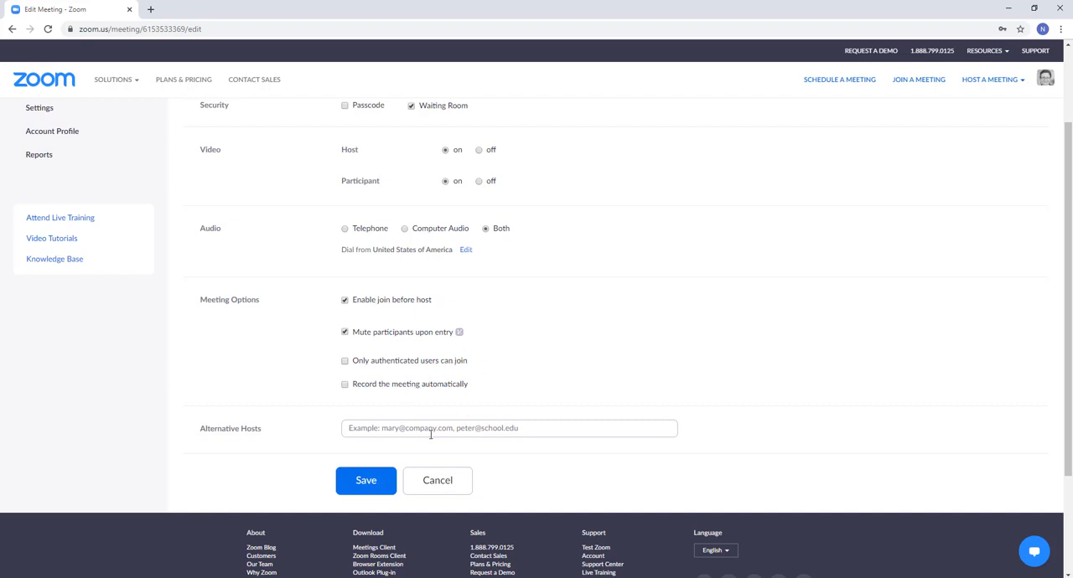
pyautogui.scroll(1, 536, 369)
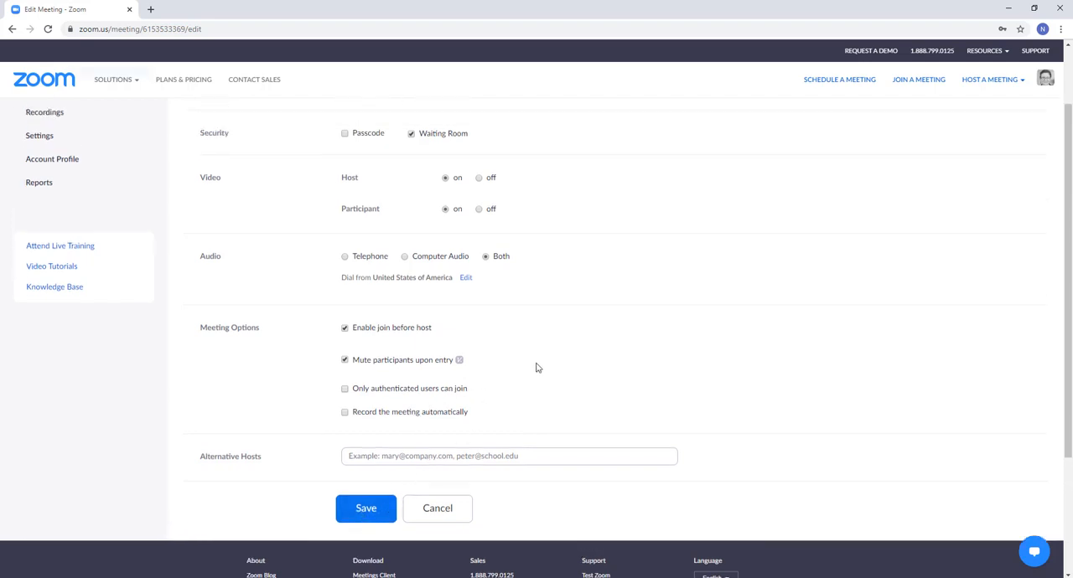
pyautogui.click(365, 535)
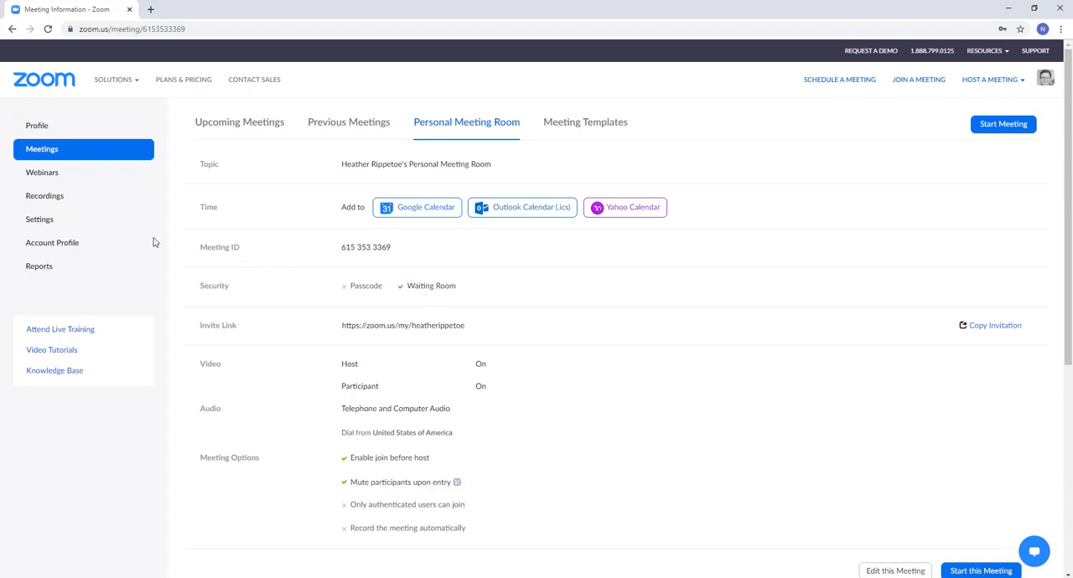
# In the account settings, customize the waiting room title to announce that guests have arrived at the host's Meeting Room, using the host's first name.
pyautogui.click(40, 220)
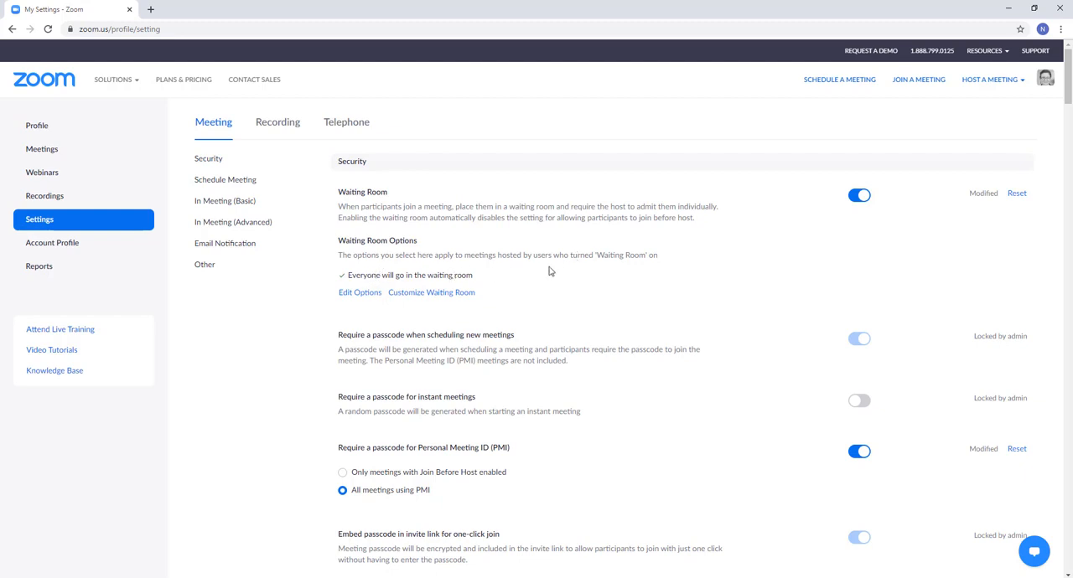
pyautogui.click(456, 293)
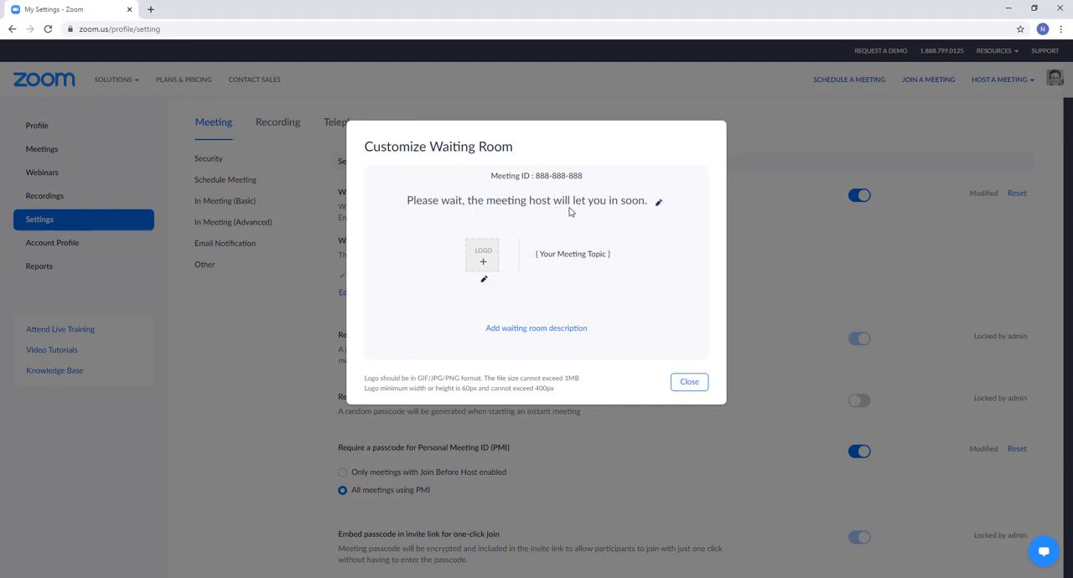
pyautogui.click(659, 203)
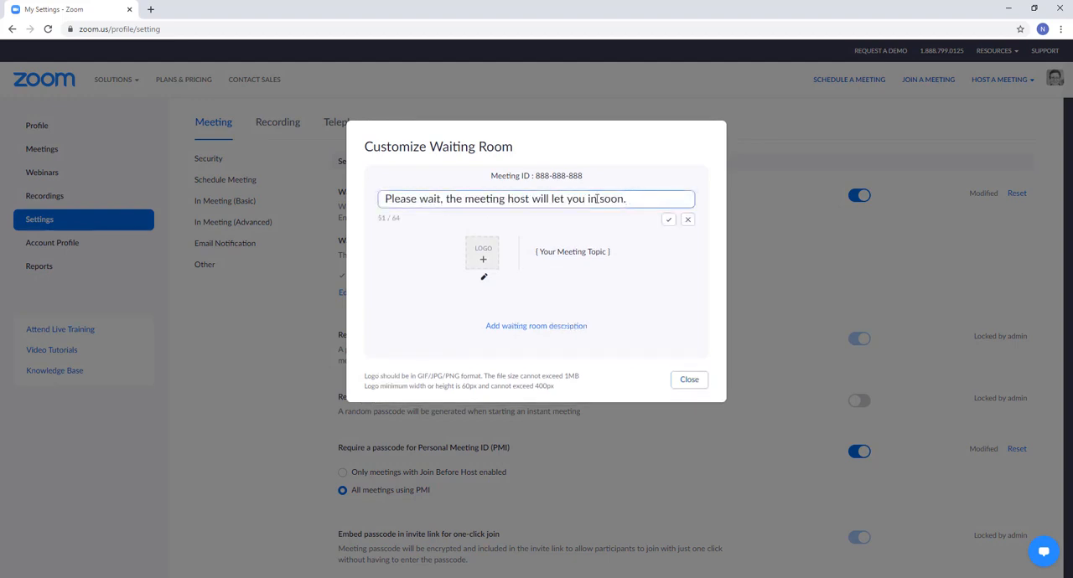
pyautogui.moveTo(627, 200); pyautogui.dragTo(336, 206)
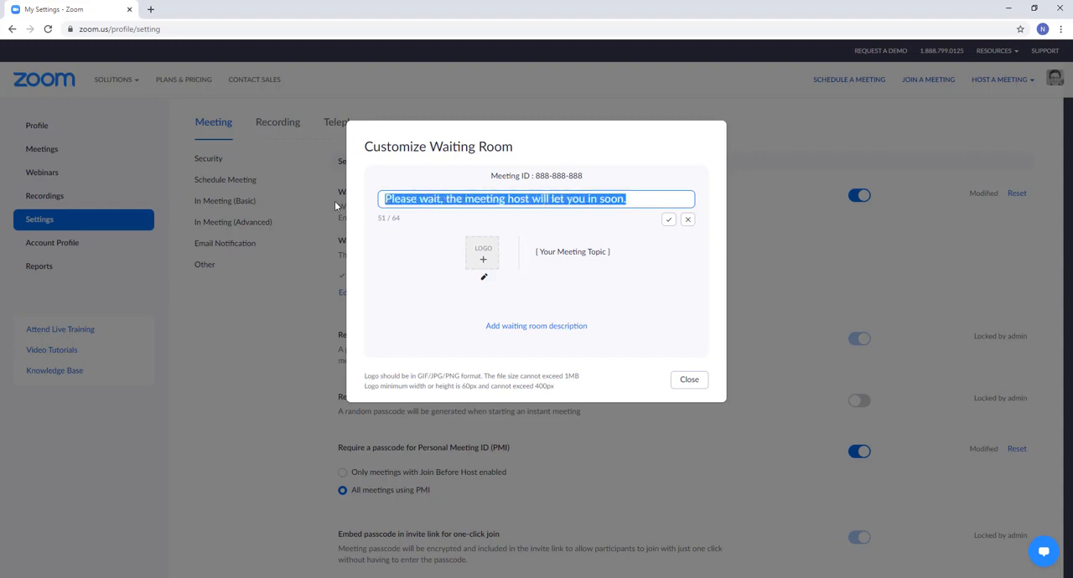
pyautogui.write("You've")
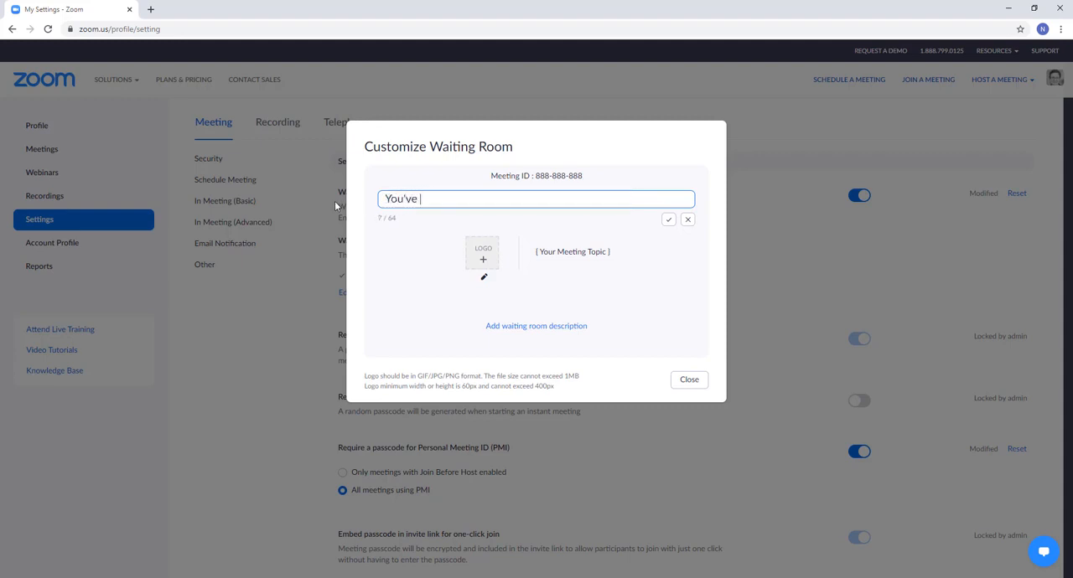
pyautogui.write(' arrived at Hea')
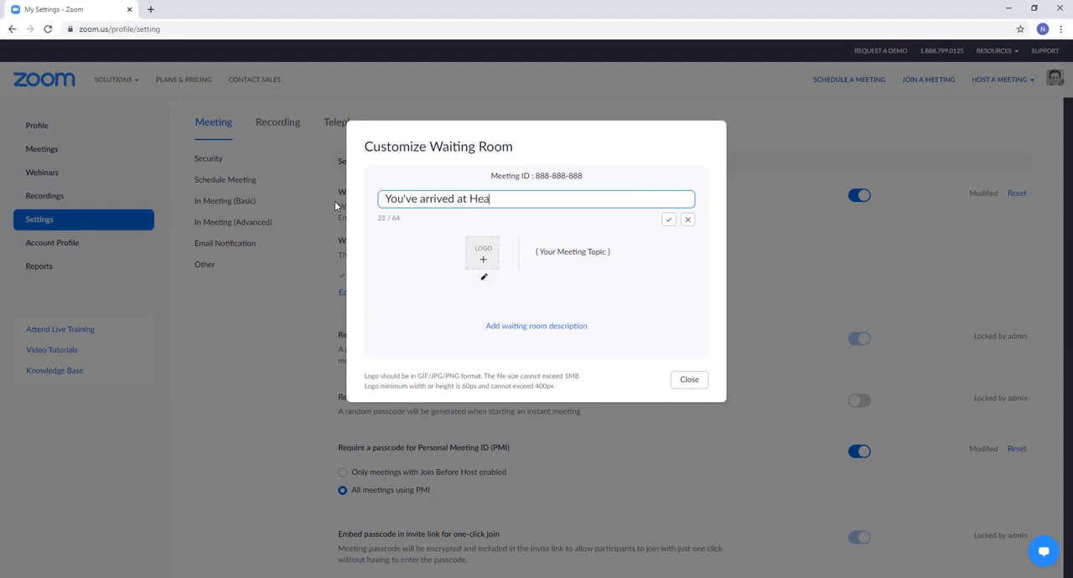
pyautogui.write("ther's Meeting Room. Please ")
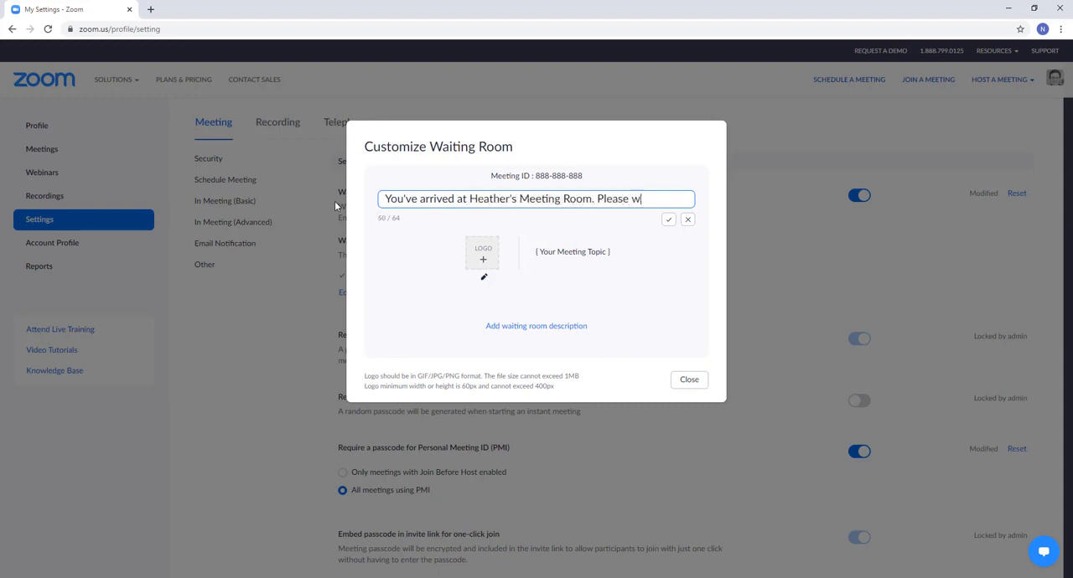
pyautogui.write('wait and she wi')
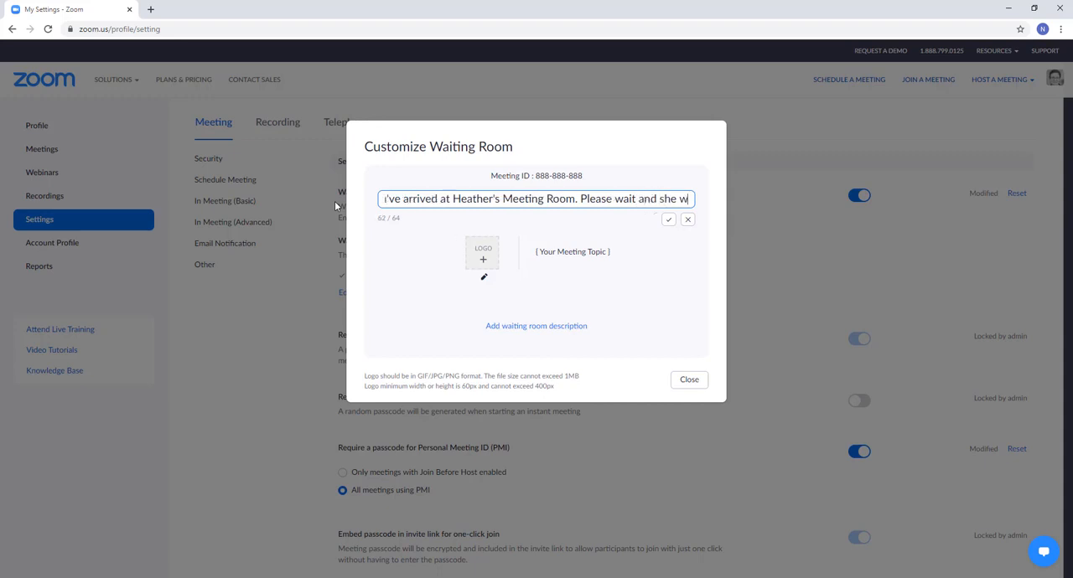
pyautogui.press('BackSpace')
pyautogui.press('BackSpace')
pyautogui.press('BackSpace')
pyautogui.press('BackSpace')
pyautogui.press('BackSpace')
pyautogui.press('BackSpace')
pyautogui.press('BackSpace')
pyautogui.press('BackSpace')
pyautogui.press('BackSpace')
pyautogui.press('BackSpace')
pyautogui.press('BackSpace')
pyautogui.press('BackSpace')
pyautogui.press('BackSpace')
pyautogui.press('BackSpace')
pyautogui.press('BackSpace')
pyautogui.press('BackSpace')
pyautogui.press('BackSpace')
pyautogui.press('BackSpace')
pyautogui.press('BackSpace')
pyautogui.press('BackSpace')
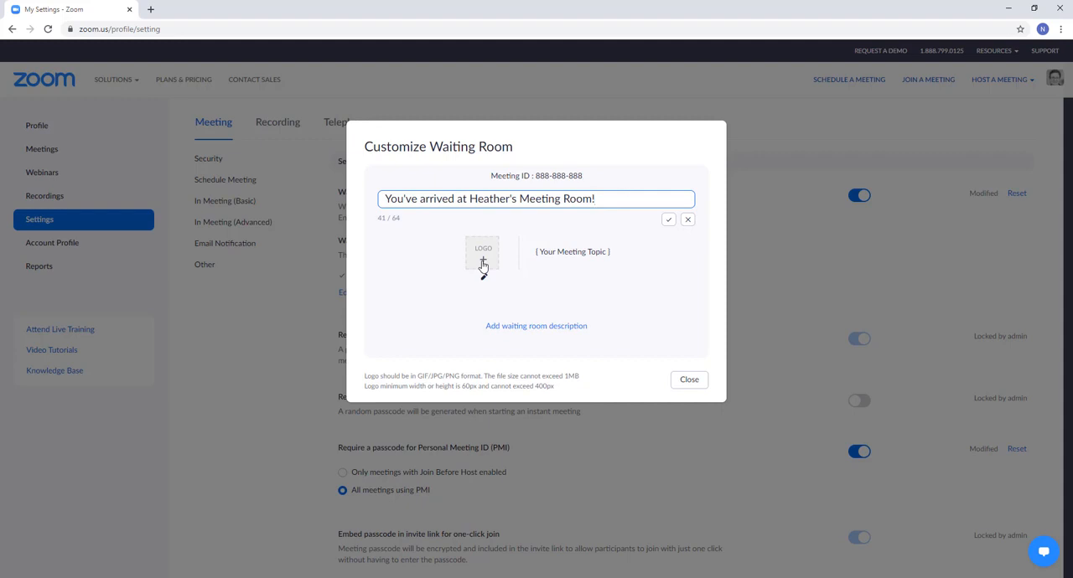
# Add a waiting room description naming the host's meeting room and asking guests to wait until she lets them in, and close the customization.
pyautogui.click(567, 332)
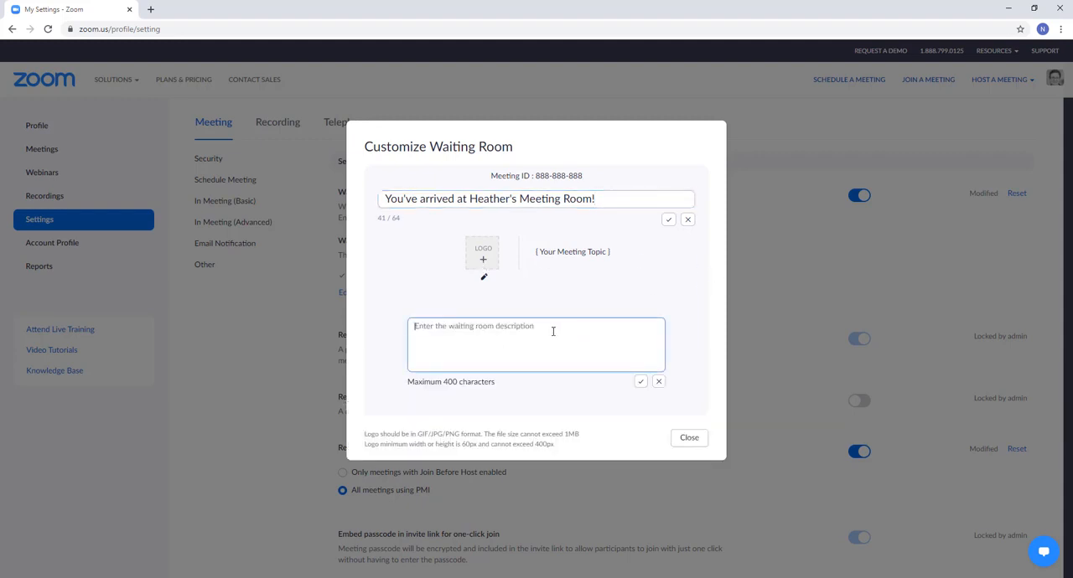
pyautogui.write('This is ')
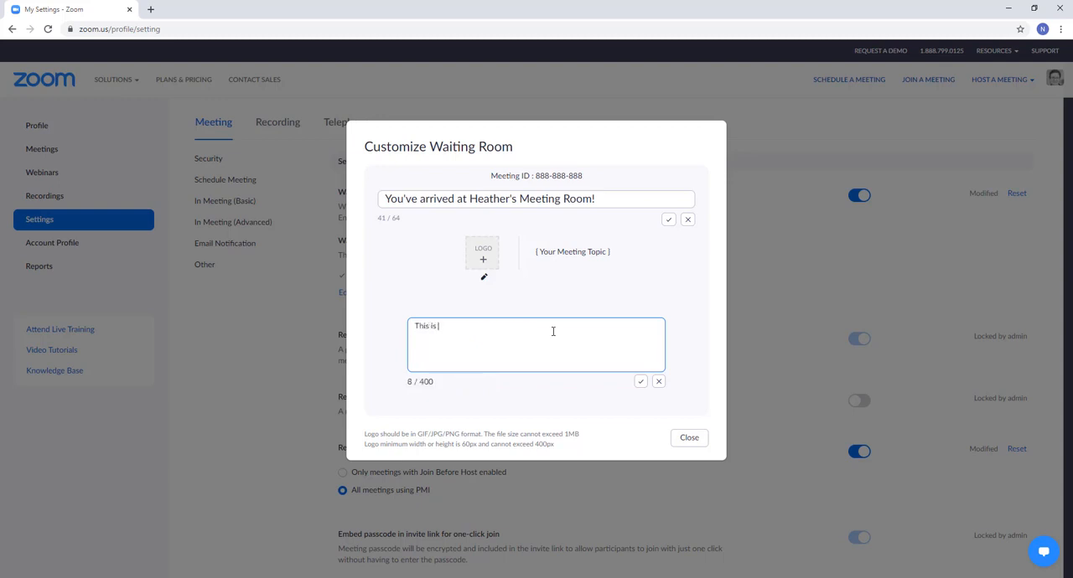
pyautogui.write("Heather's meeting room. Please wait and she will le")
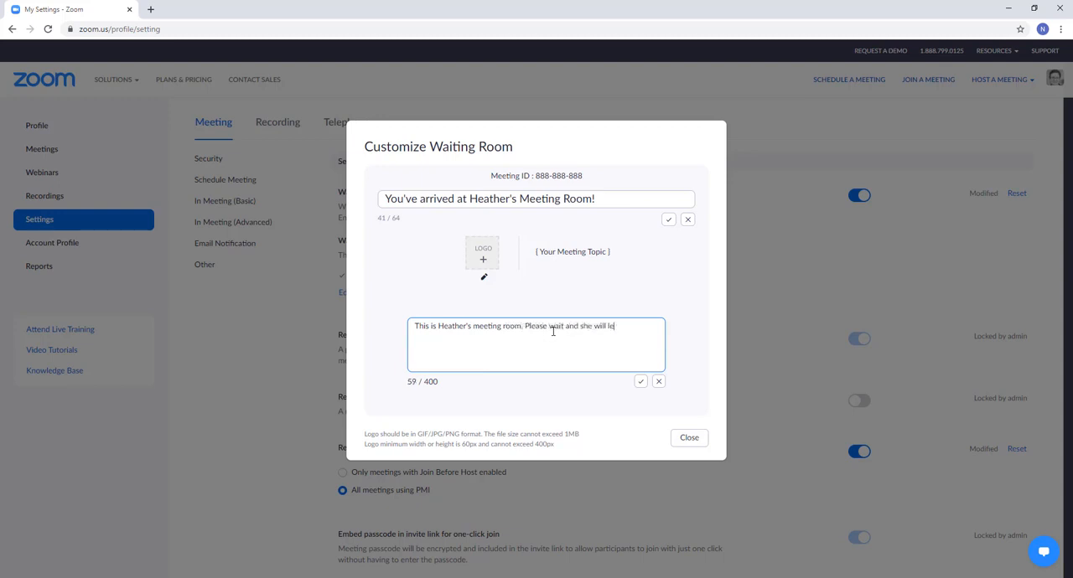
pyautogui.write('soon.')
pyautogui.click(690, 438)
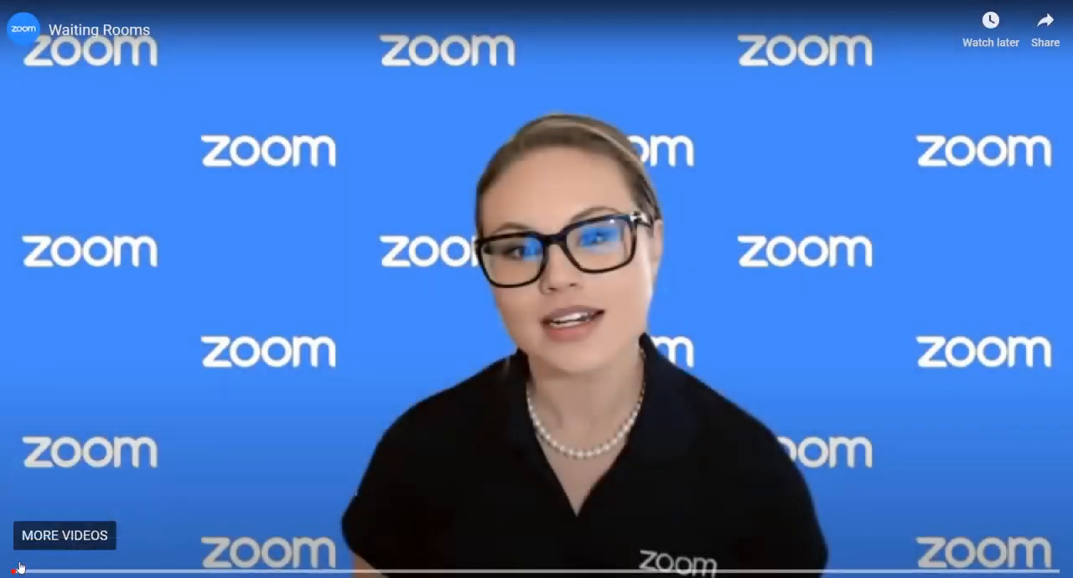
# Play the embedded Waiting Rooms video.
pyautogui.click(18, 573)
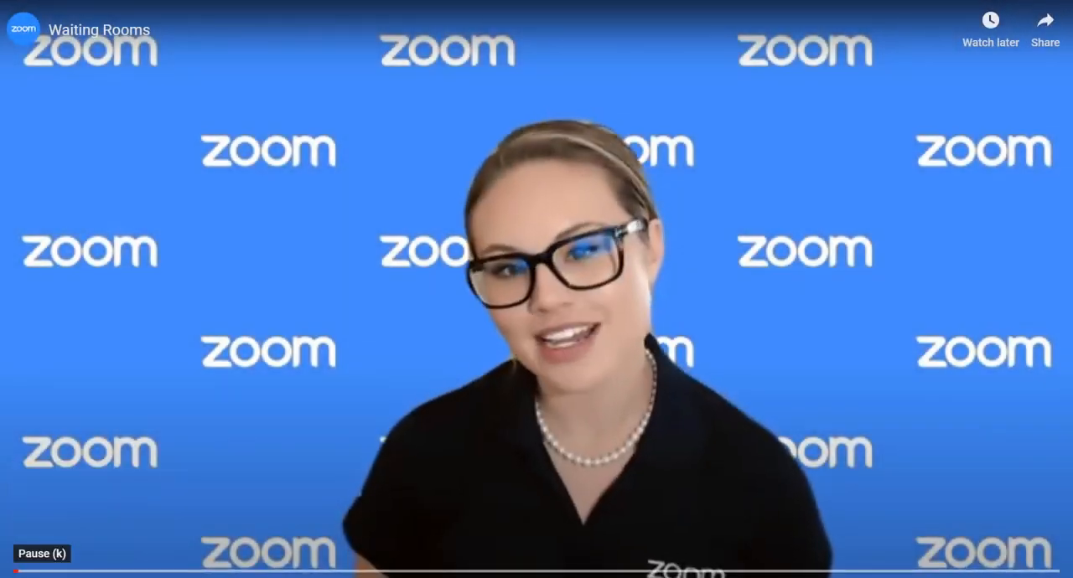